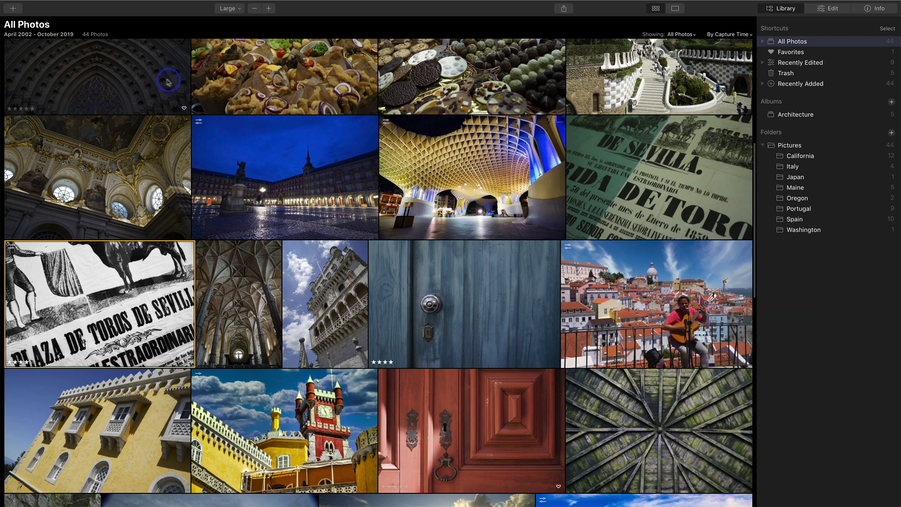
- Start a Batch Processing job with the four Desktop images and continue to Batch Settings
mouse_move(104, 2)
click(69, 5)
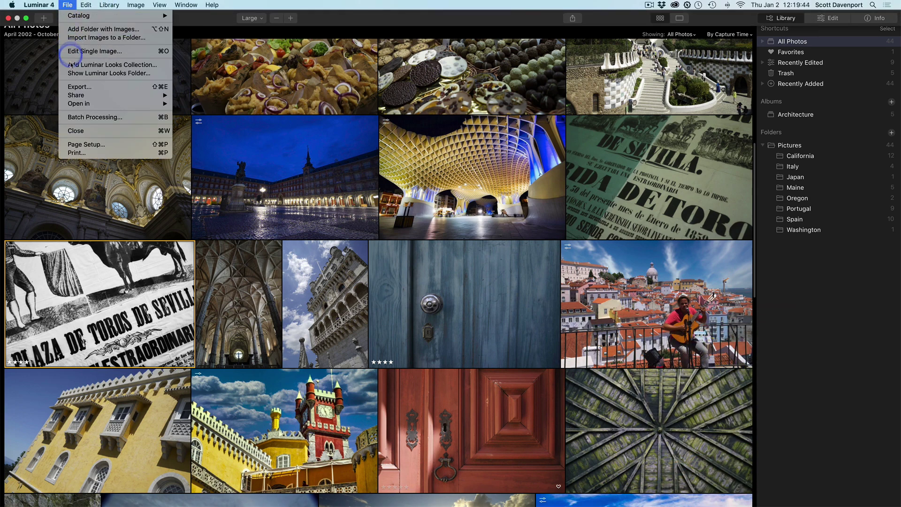
click(77, 117)
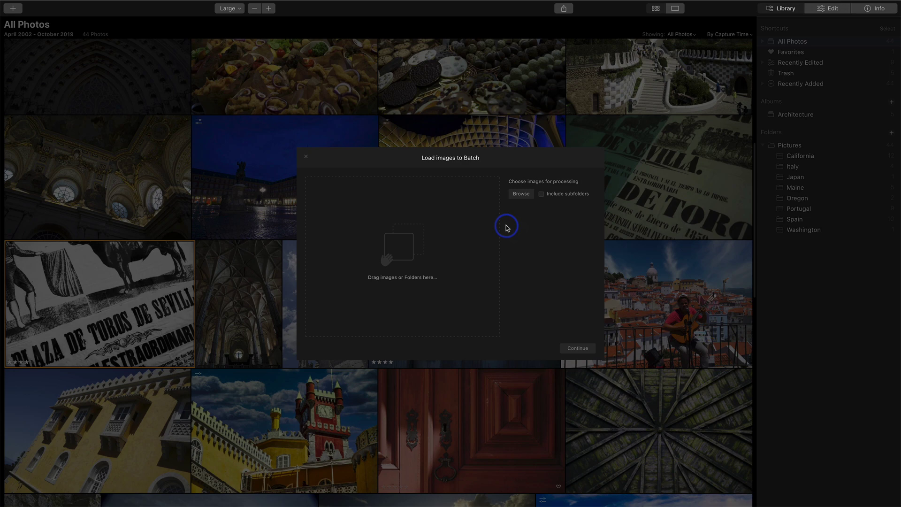
click(516, 195)
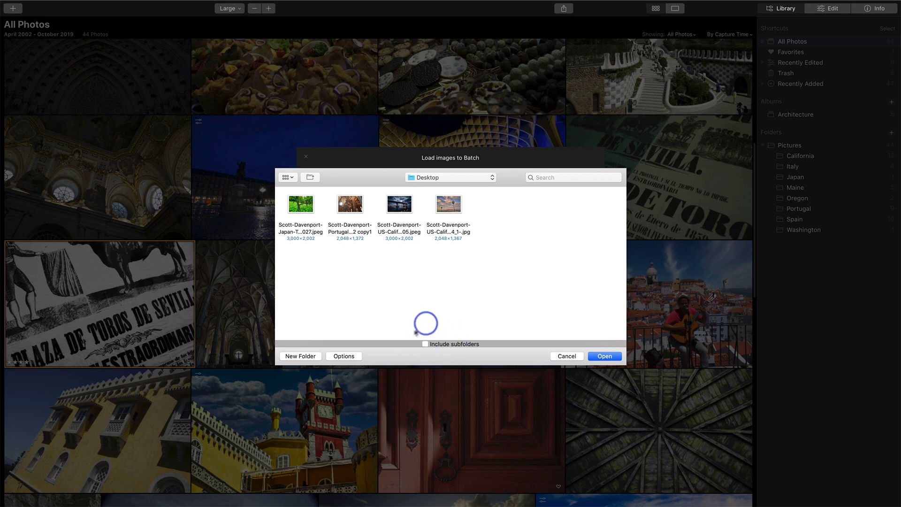
click(603, 357)
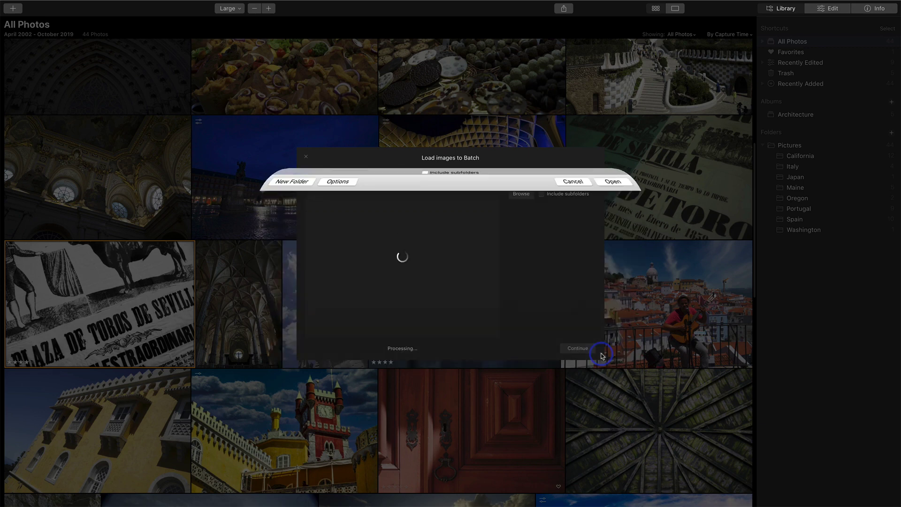
click(577, 348)
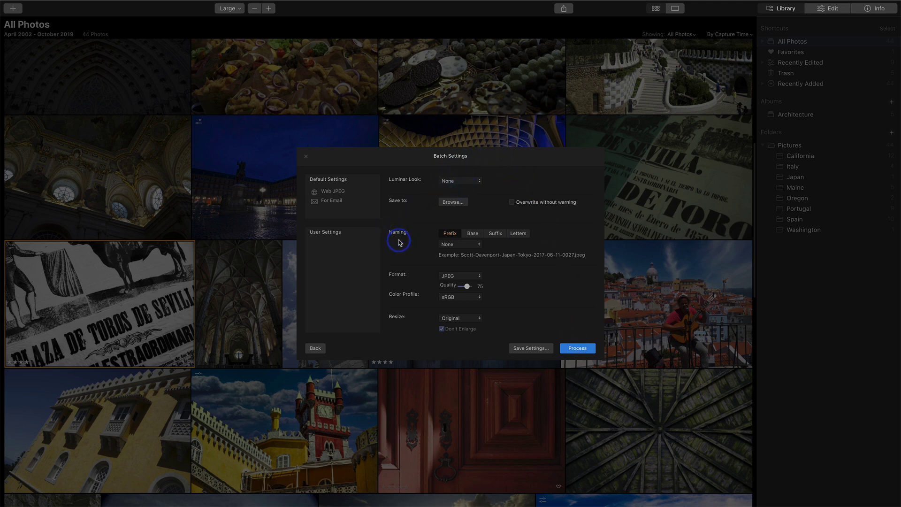
- Try the Landscape/Travel look Travel 03 on the batch
click(463, 182)
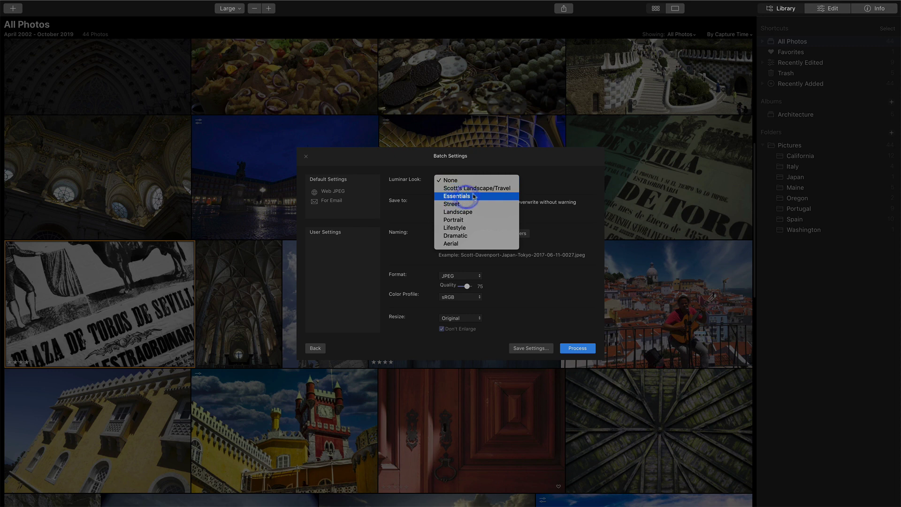
click(465, 190)
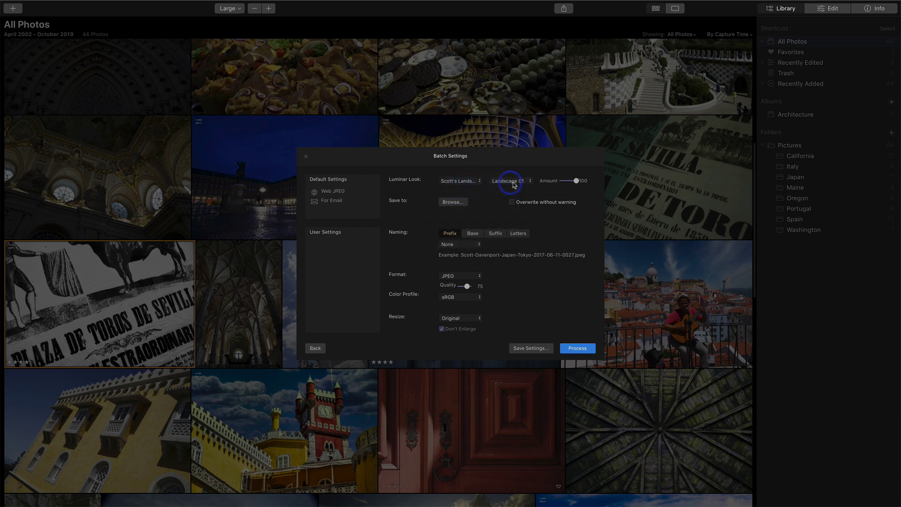
click(514, 185)
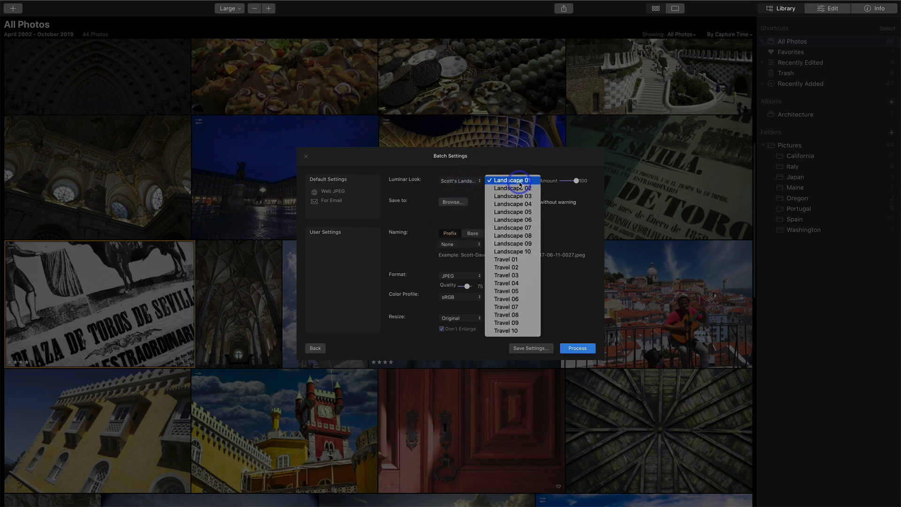
click(516, 276)
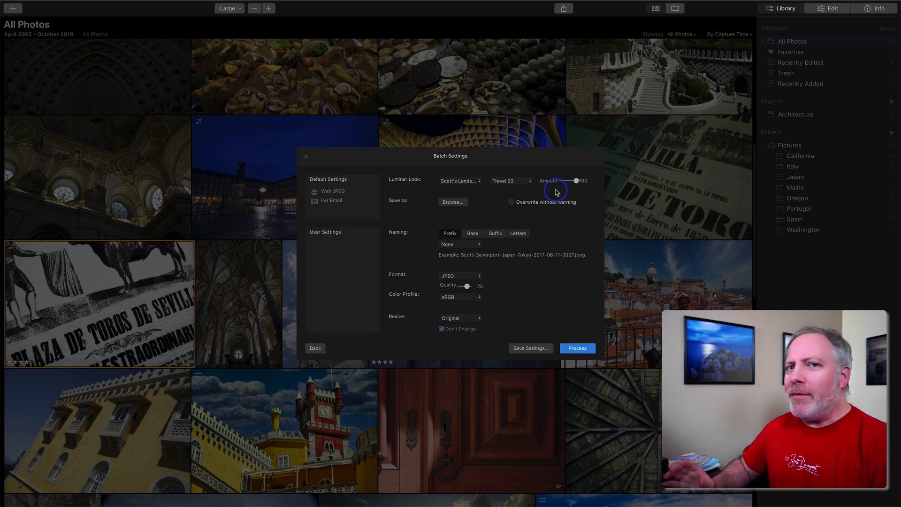
- Switch the batch look to Essentials > AI Image Enhancer at Amount 100
click(462, 181)
click(461, 192)
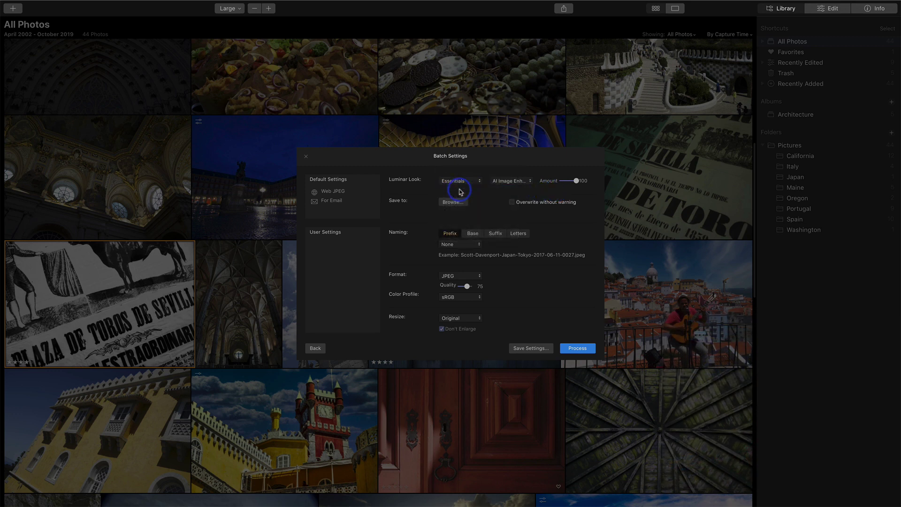
click(507, 184)
click(513, 183)
click(583, 202)
- Try TIFF as the batch output format, then return to JPEG at quality 80
click(471, 278)
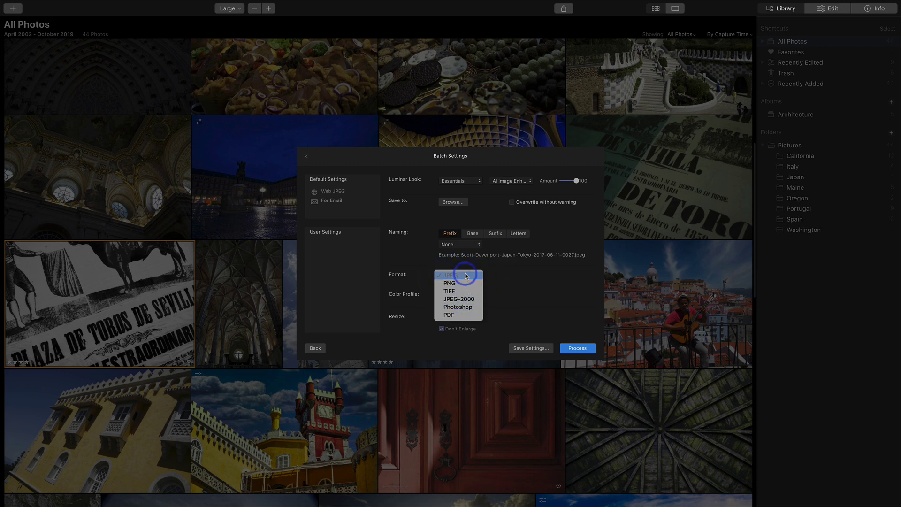
click(463, 276)
click(469, 277)
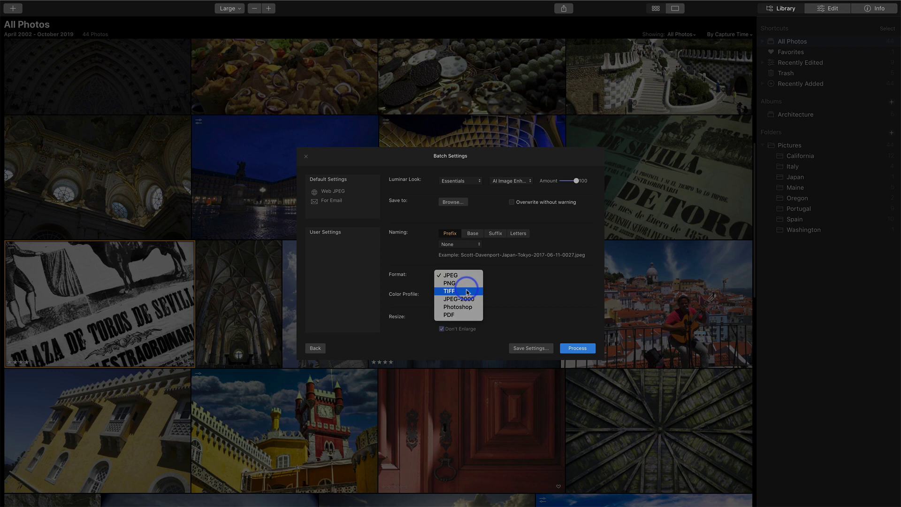
click(471, 292)
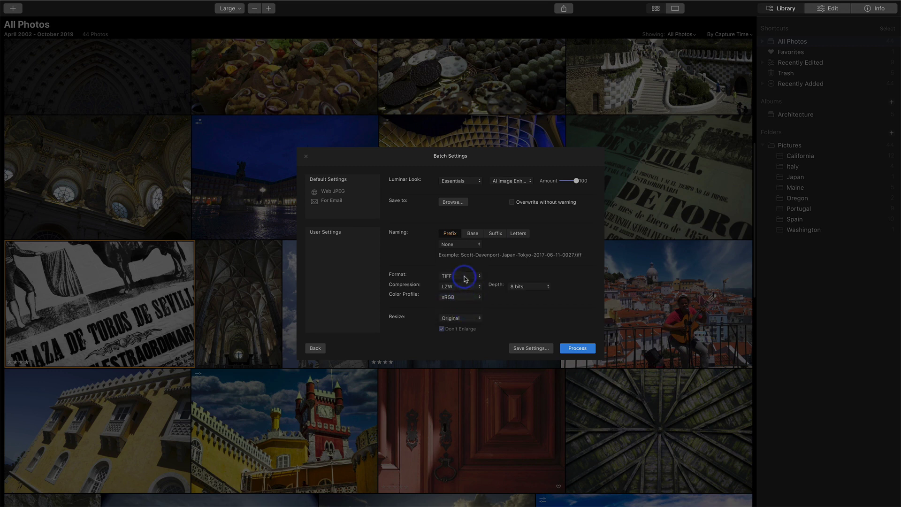
click(465, 279)
click(464, 266)
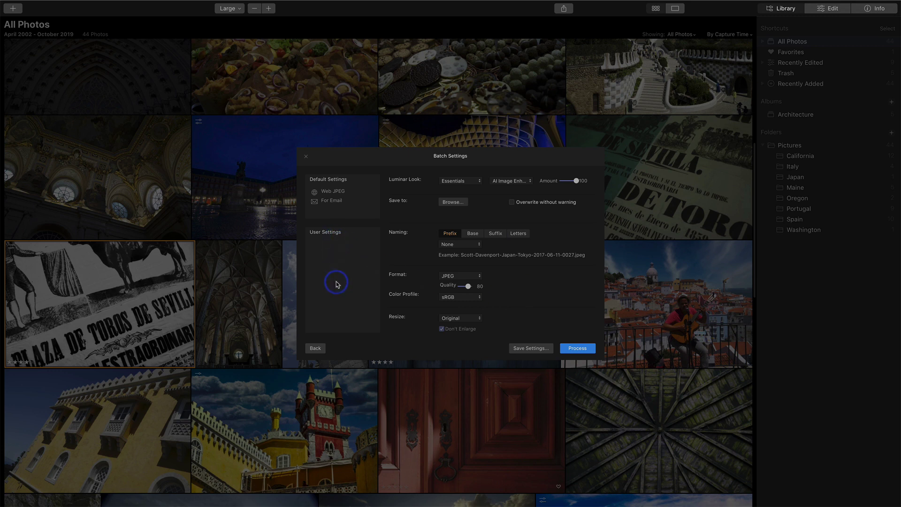
- Save the batch settings as a user preset named 'JPEG Q=80' and go back to image loading
click(525, 350)
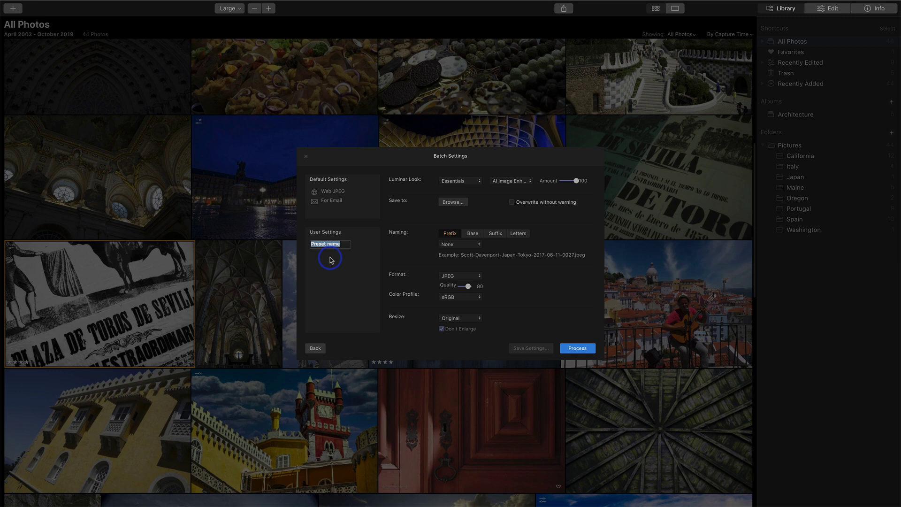
text(JPEG Q=80)
key(Return)
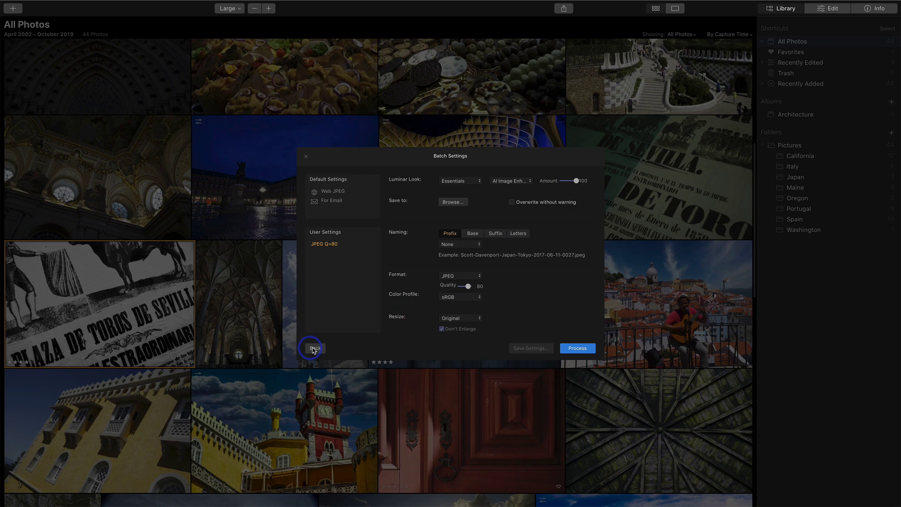
click(314, 349)
- Close the batch dialog without processing and select the black-and-white bullfight poster photo
click(306, 157)
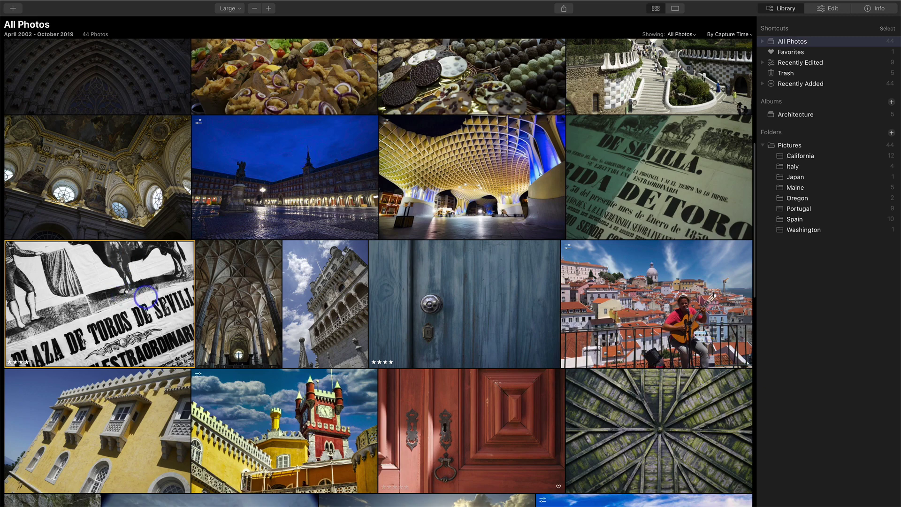
click(136, 278)
scroll(136, 279, down, 3)
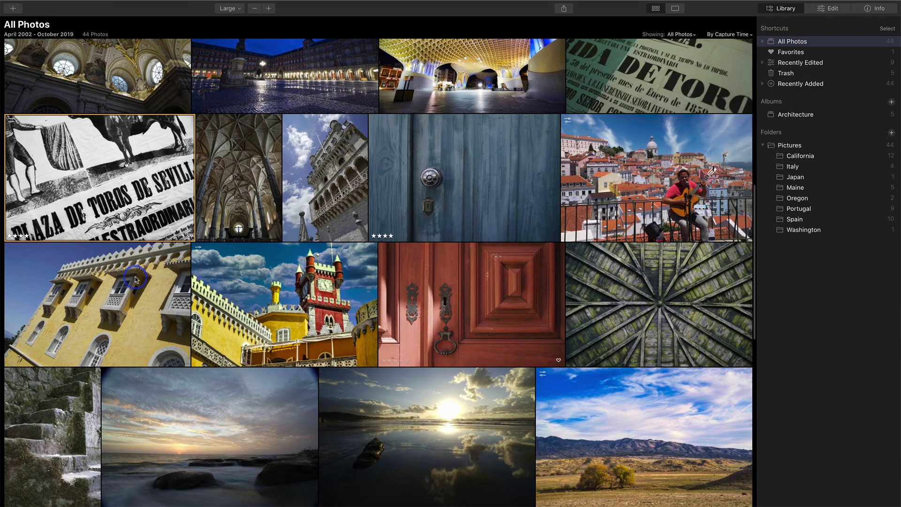
scroll(136, 279, up, 2)
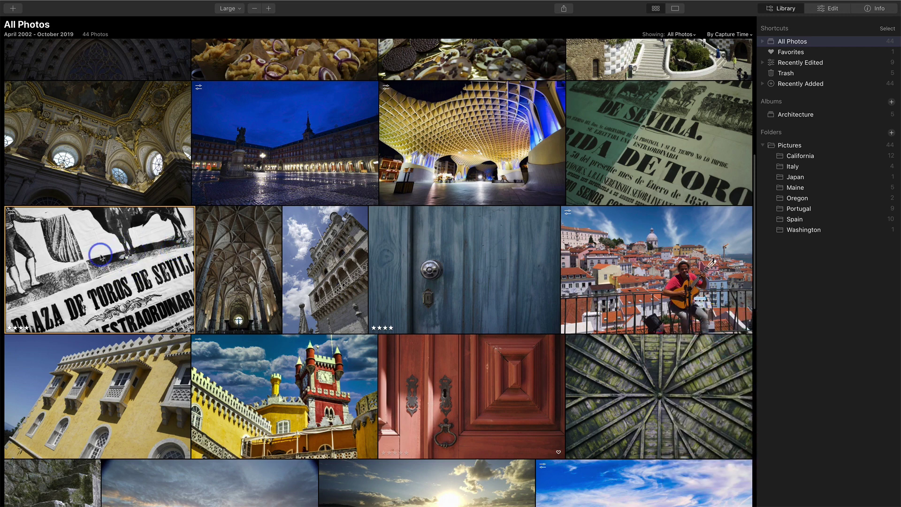
- Add the ornate ceiling and Sevilla newspaper photos to the selection and sync the poster's adjustments onto them
super+click(118, 176)
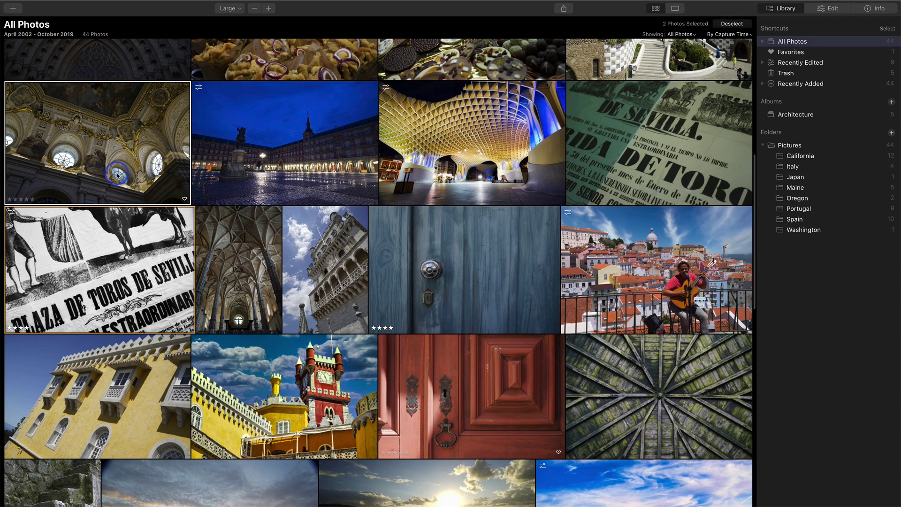
super+click(621, 149)
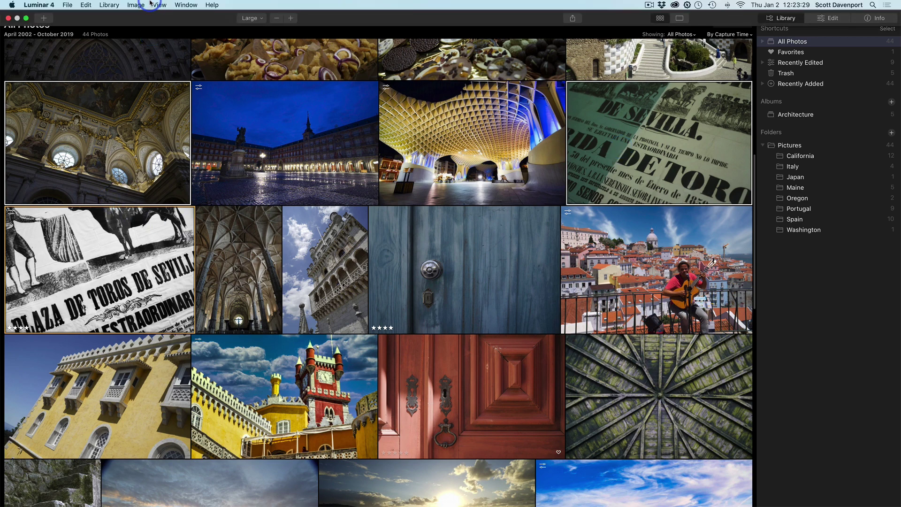
click(135, 5)
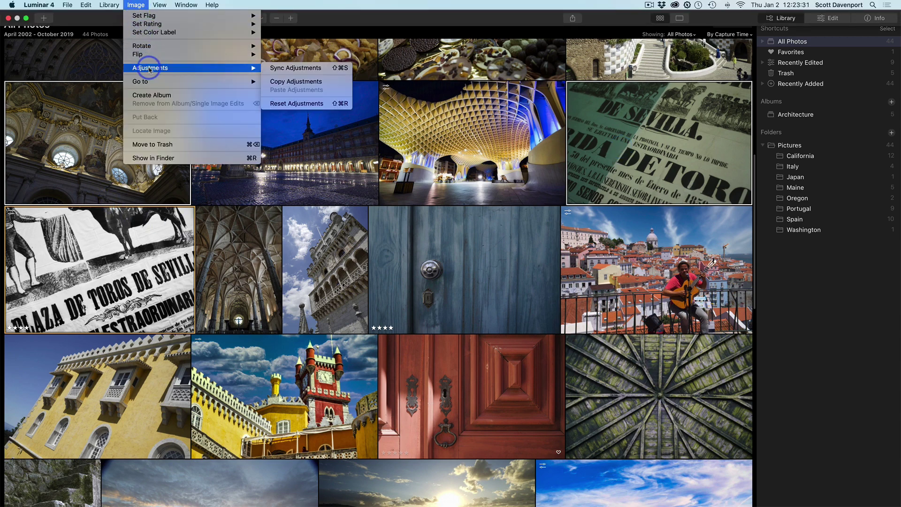
click(278, 71)
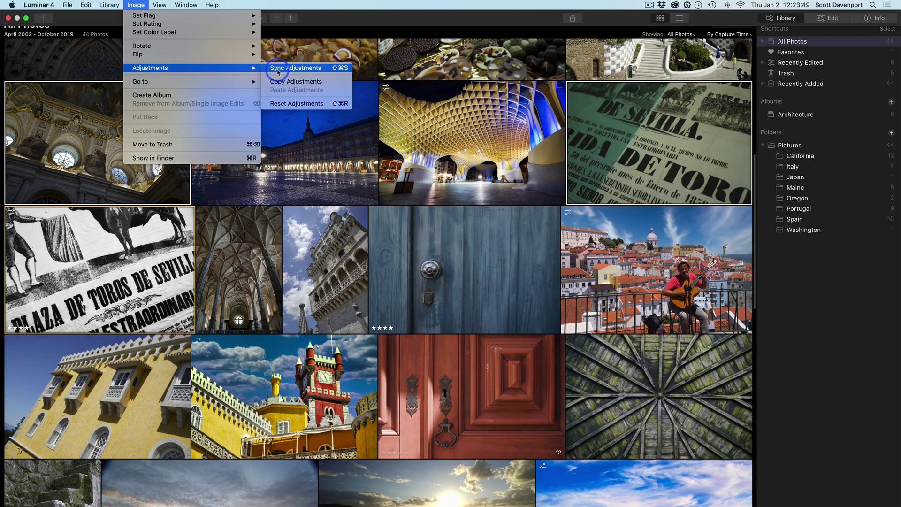
click(277, 71)
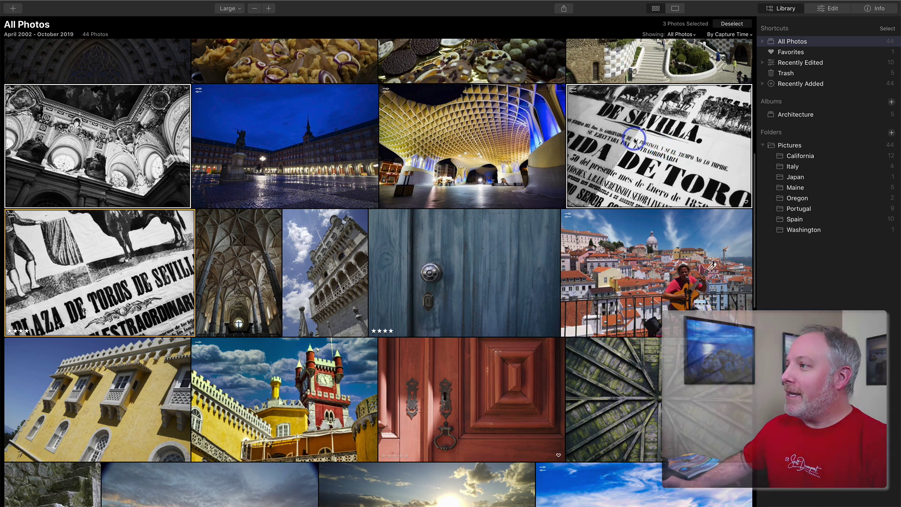
- Edit the ornate ceiling photo's Light: Smart Contrast 24, Highlights -32, Shadows 18
click(70, 143)
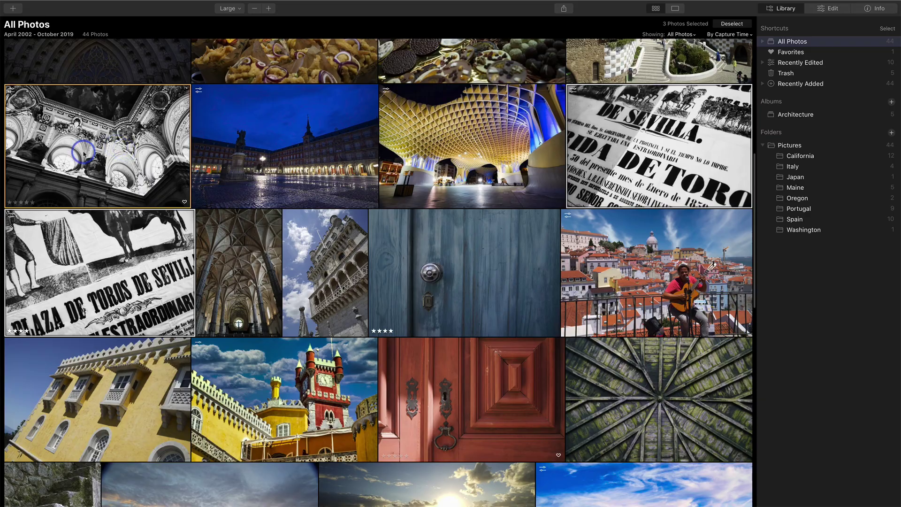
click(822, 9)
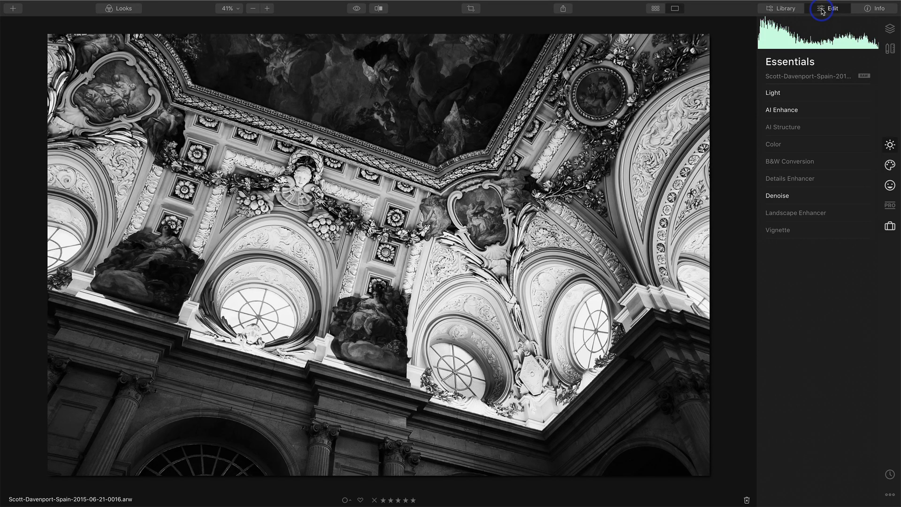
click(810, 93)
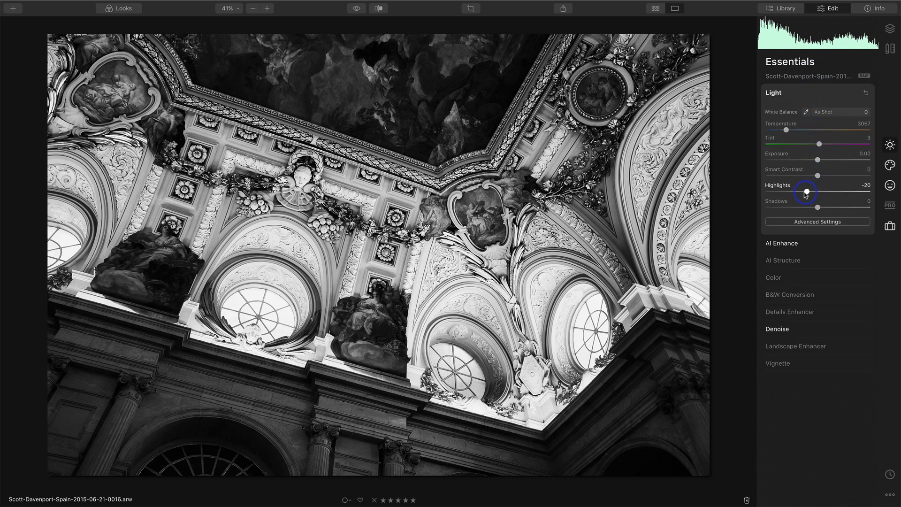
drag(807, 193, 829, 177)
click(817, 208)
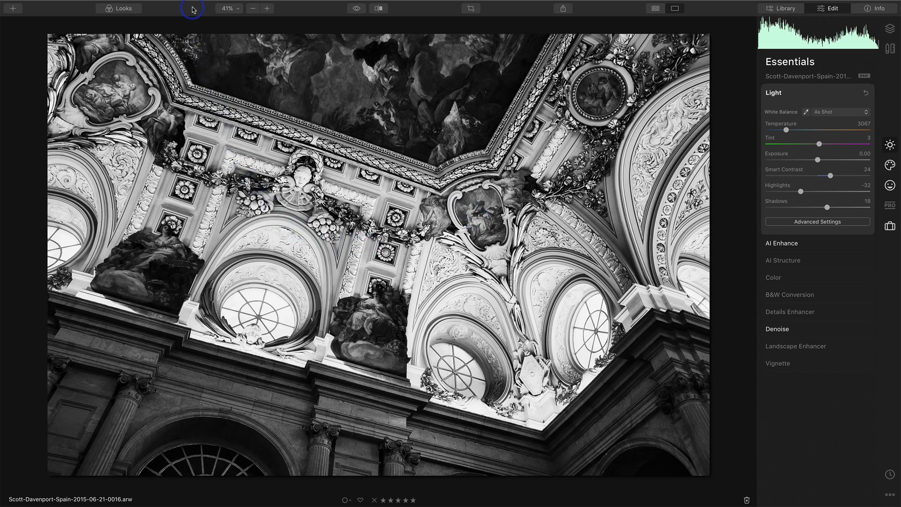
- Show the filmstrip of library photos and scroll down it to reach the autumn road photo
mouse_move(187, 4)
click(159, 4)
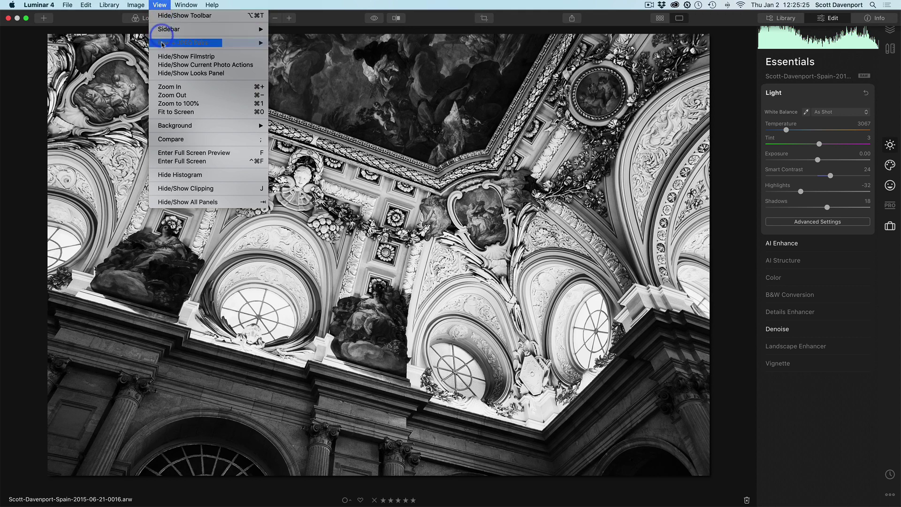
click(163, 57)
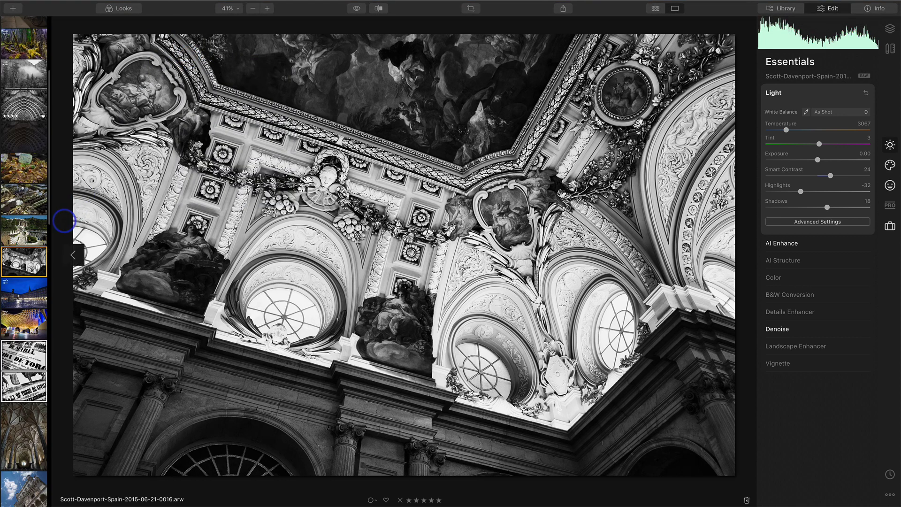
scroll(25, 286, down, 15)
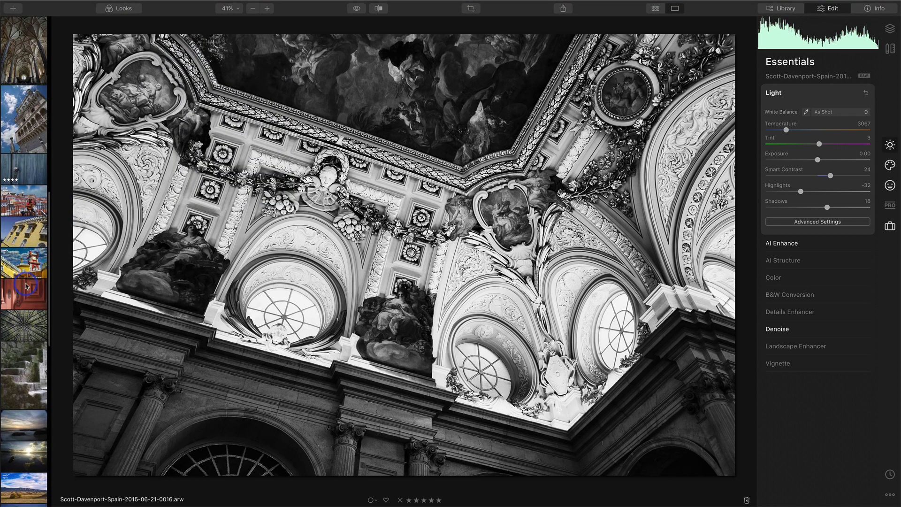
scroll(26, 286, down, 10)
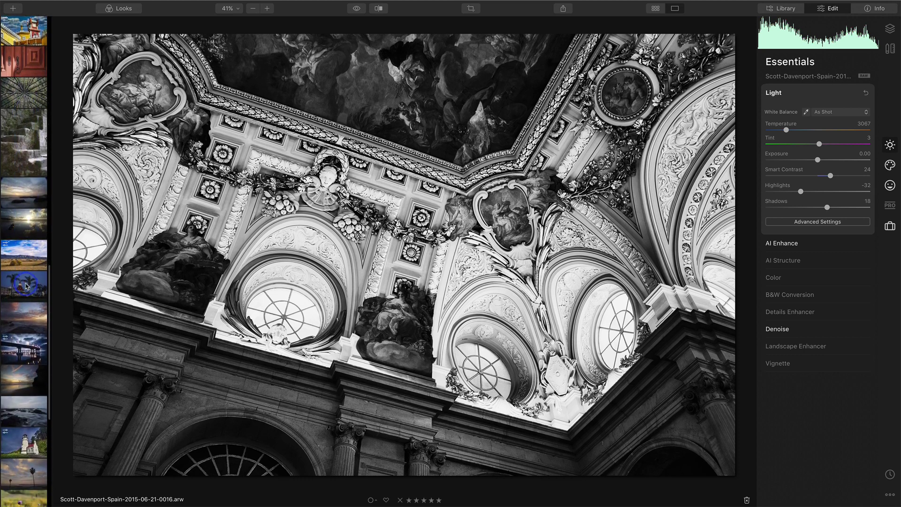
scroll(26, 285, down, 8)
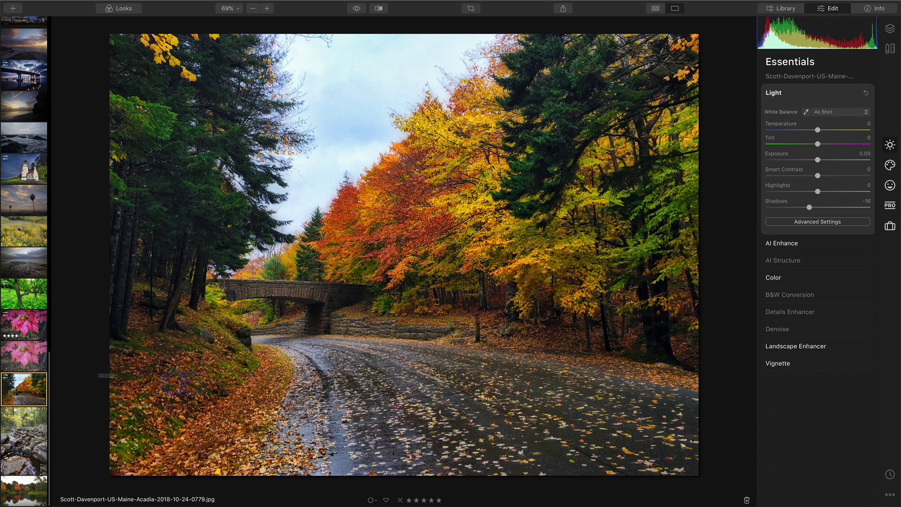
- Select the autumn lakeside thumbnail with the road photo and sync the road photo's Shadows -16 onto it
click(30, 487)
click(21, 389)
click(29, 389)
click(26, 487)
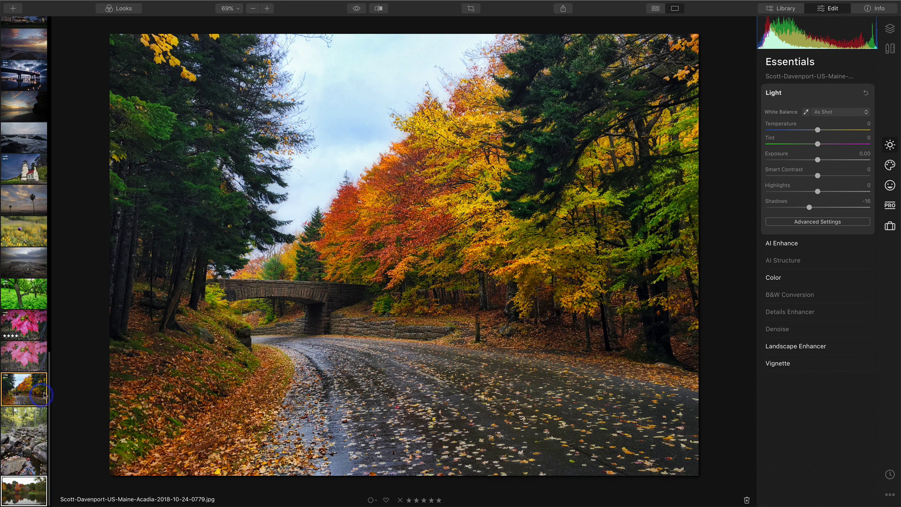
click(56, 391)
right_click(46, 396)
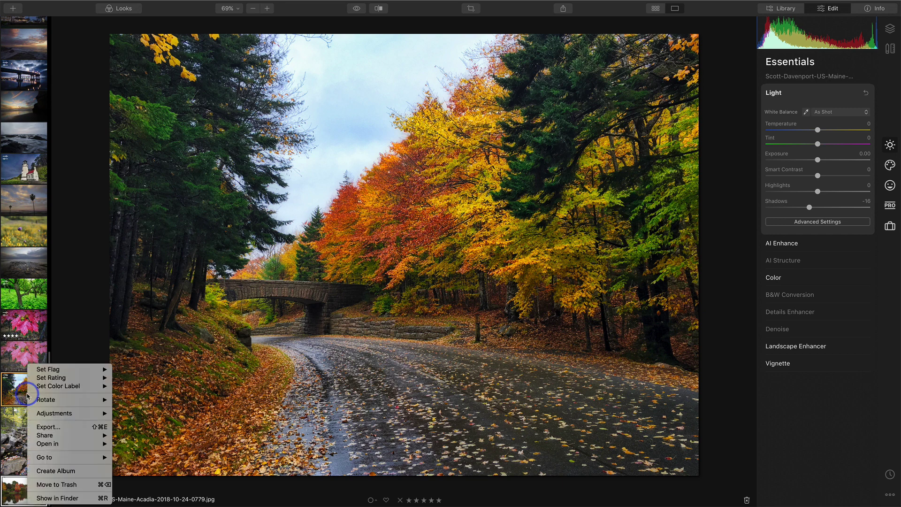
click(348, 355)
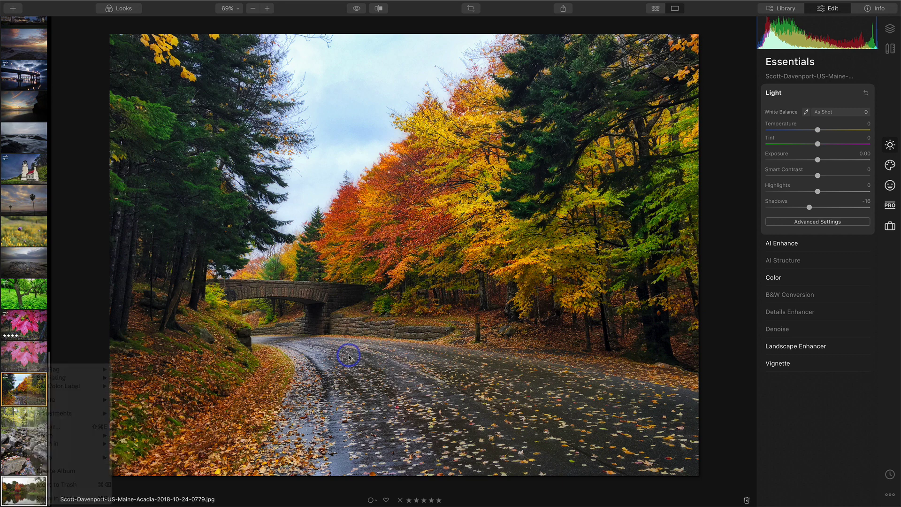
click(887, 495)
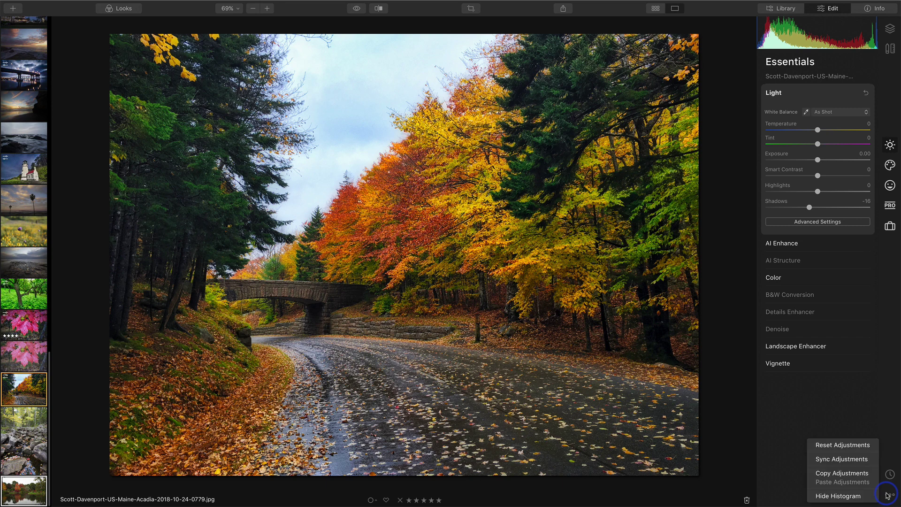
click(836, 462)
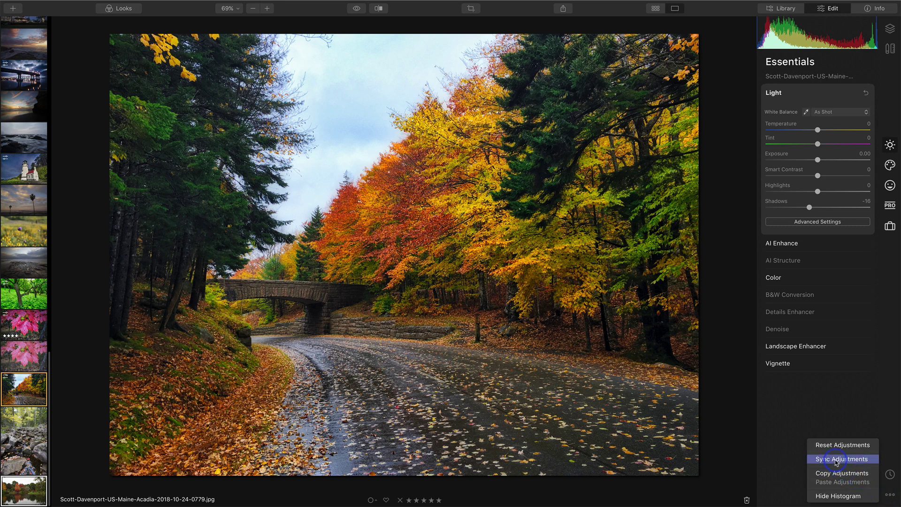